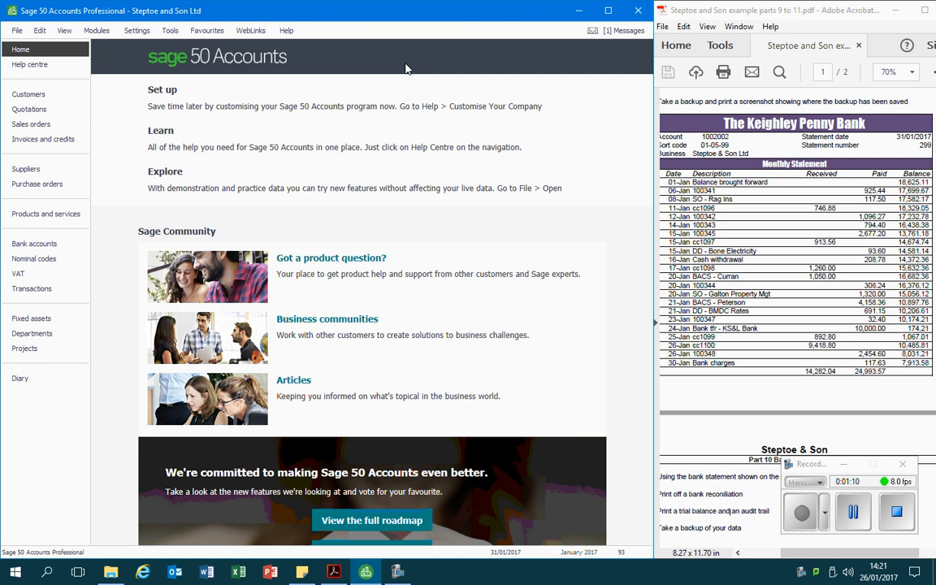
{"action": "left_click", "coordinate": [854, 513]}
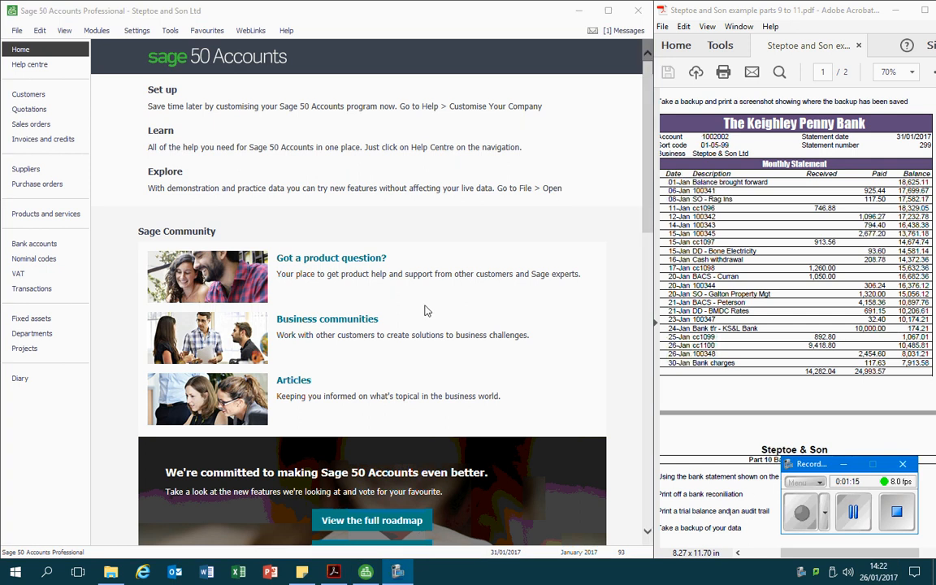
Start a reconciliation of the Bank Current Account and set the statement reference to 299
{"action": "left_click", "coordinate": [47, 245]}
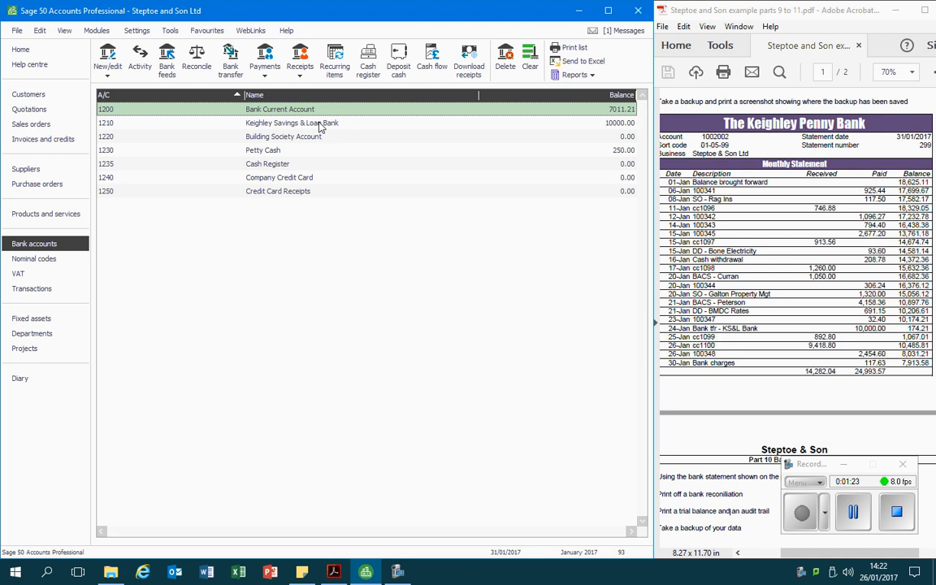
{"action": "left_click", "coordinate": [196, 72]}
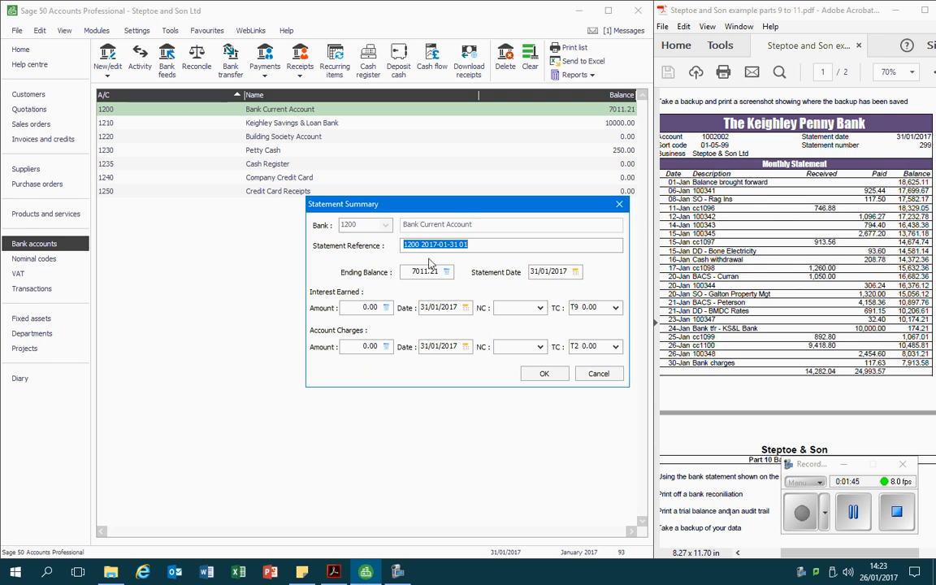
{"action": "type", "text": "299"}
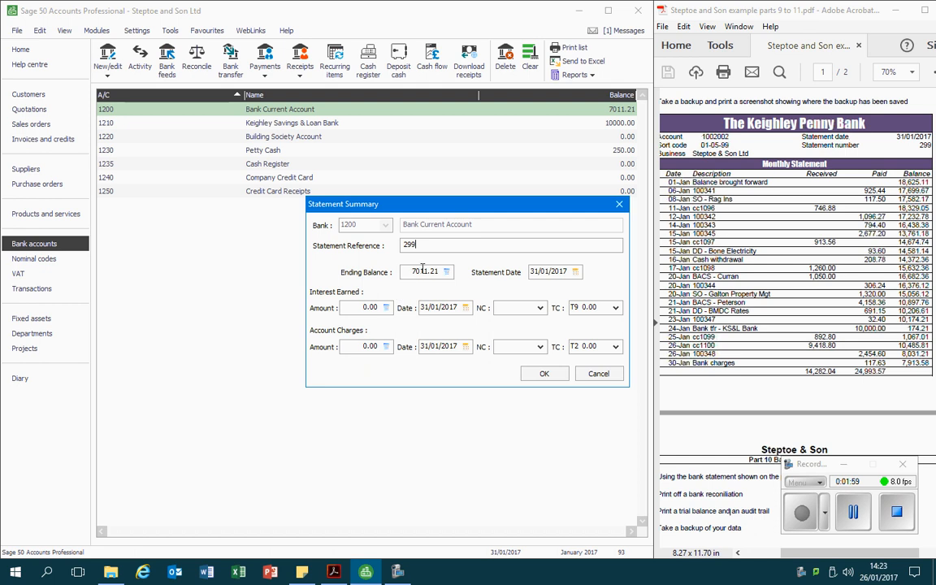
Set the statement's ending balance to 7913.58
{"action": "left_click_drag", "start_coordinate": [416, 271], "coordinate": [438, 274]}
{"action": "key", "text": "Home"}
{"action": "key", "text": "Delete"}
{"action": "key", "text": "Delete"}
{"action": "key", "text": "Delete"}
{"action": "key", "text": "Delete"}
{"action": "key", "text": "Delete"}
{"action": "key", "text": "Delete"}
{"action": "key", "text": "Delete"}
{"action": "type", "text": "7913.58"}
Enter account charges of 117.63 dated 30/01/2017
{"action": "left_click", "coordinate": [350, 346]}
{"action": "key", "text": "BackSpace"}
{"action": "key", "text": "BackSpace"}
{"action": "key", "text": "BackSpace"}
{"action": "key", "text": "BackSpace"}
{"action": "type", "text": "117.63"}
{"action": "key", "text": "Tab"}
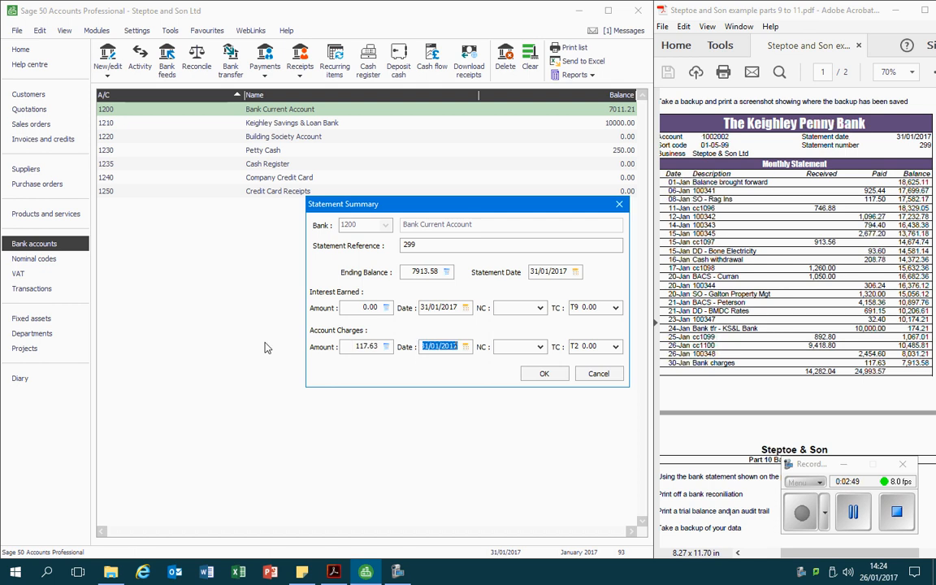
{"action": "type", "text": "30/01/2017"}
Assign nominal code 7901 Bank Charges to the account charges and confirm the statement summary
{"action": "left_click", "coordinate": [540, 347]}
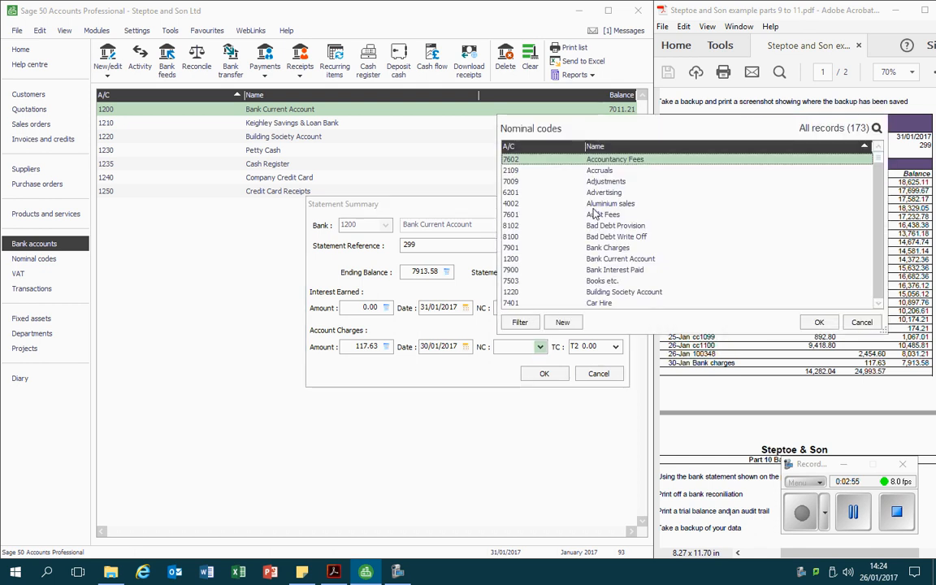
{"action": "left_click", "coordinate": [605, 247]}
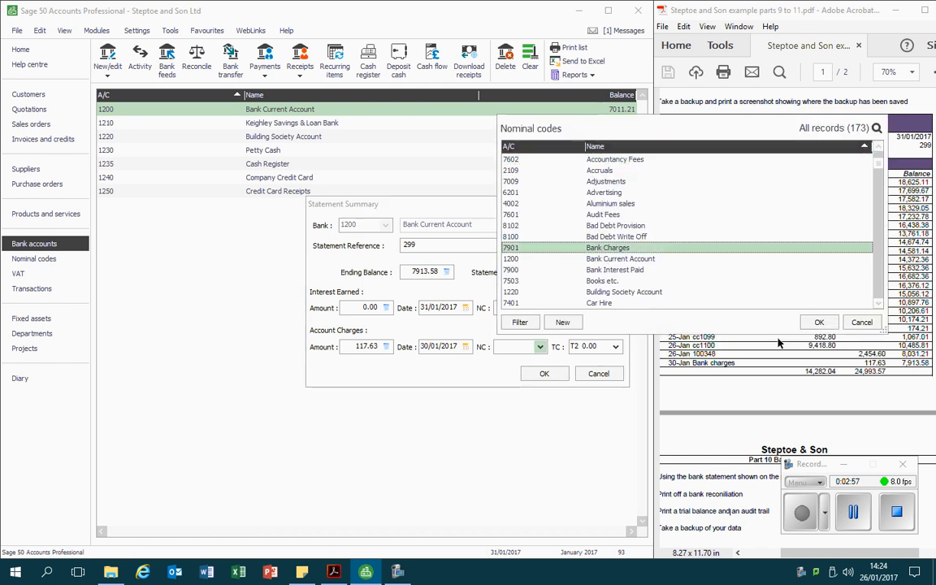
{"action": "left_click", "coordinate": [819, 322]}
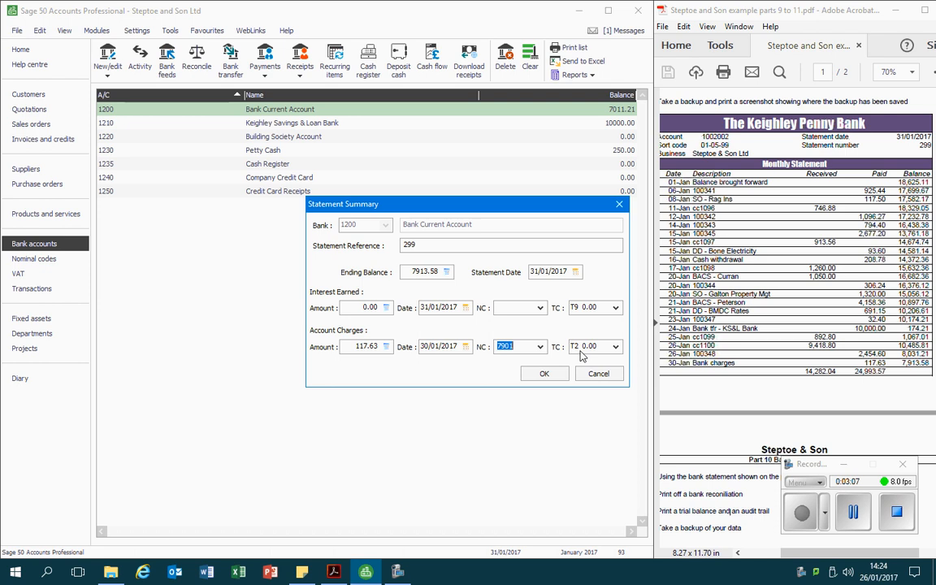
{"action": "left_click", "coordinate": [544, 375]}
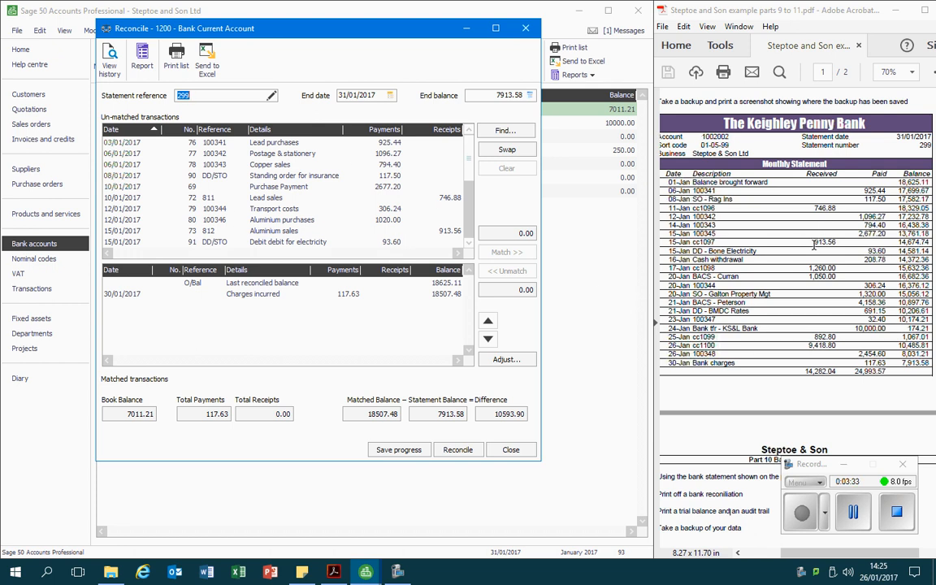
Match the receipts 811 and 812, the BACS sales receipt and receipt 813 to the statement
{"action": "left_click", "coordinate": [395, 197]}
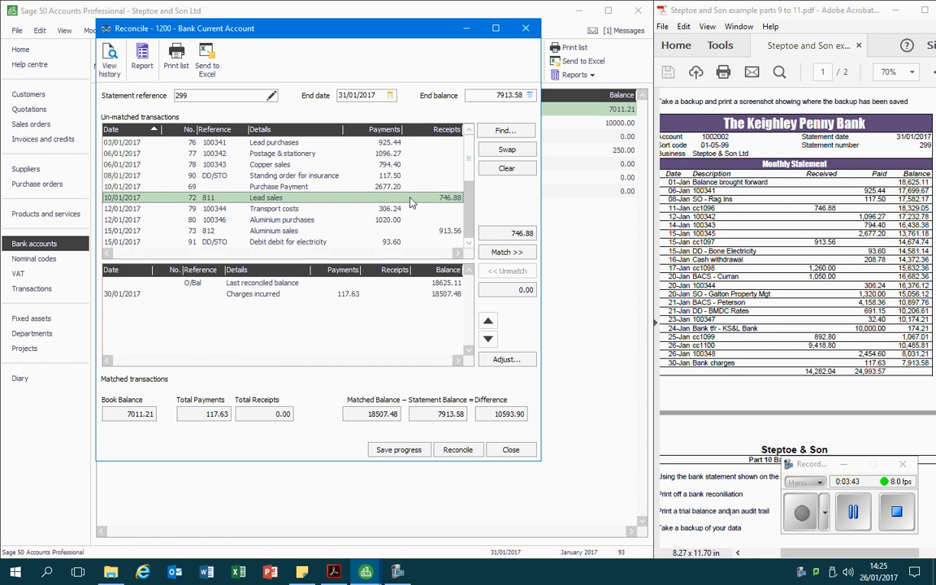
{"action": "left_click", "coordinate": [507, 253]}
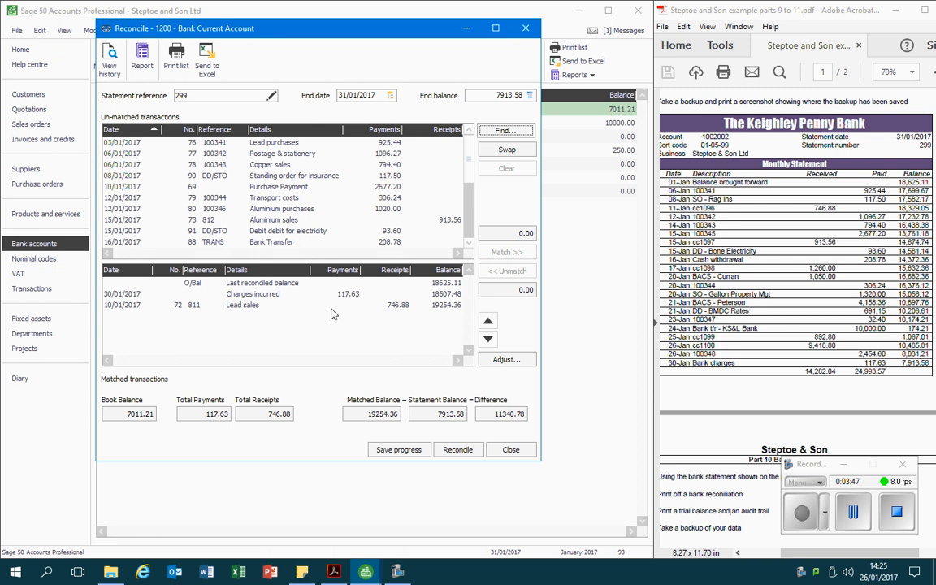
{"action": "left_click", "coordinate": [422, 306]}
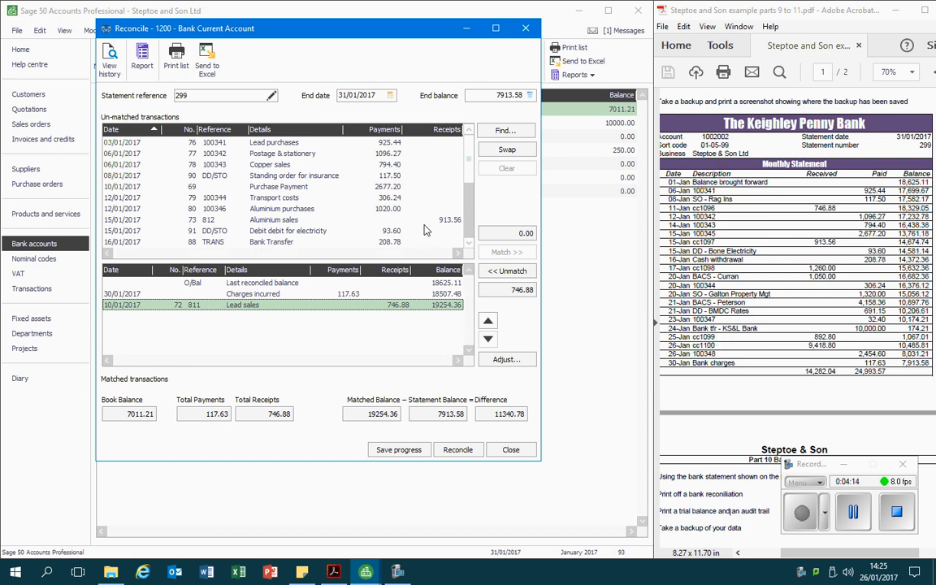
{"action": "left_click", "coordinate": [385, 219]}
{"action": "left_click", "coordinate": [506, 252]}
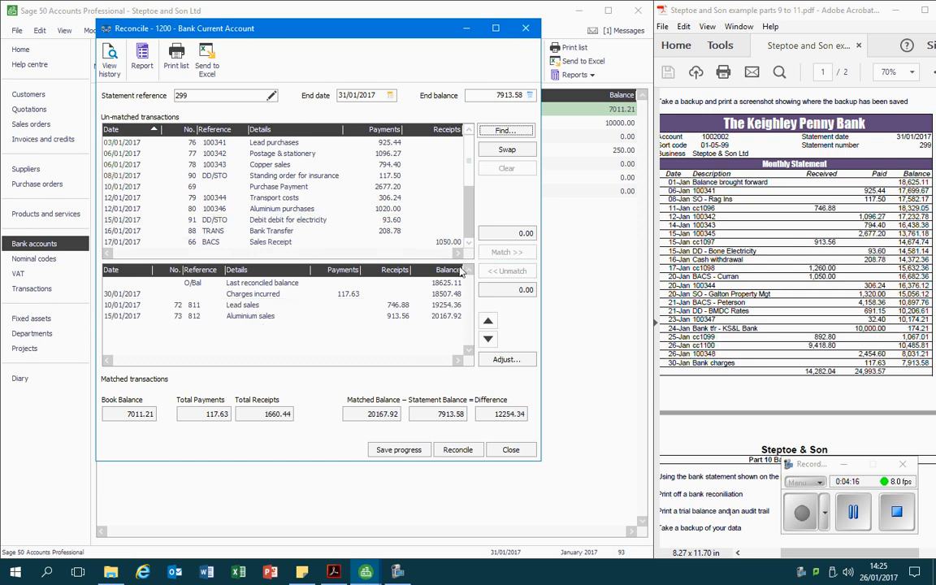
{"action": "left_click", "coordinate": [439, 241]}
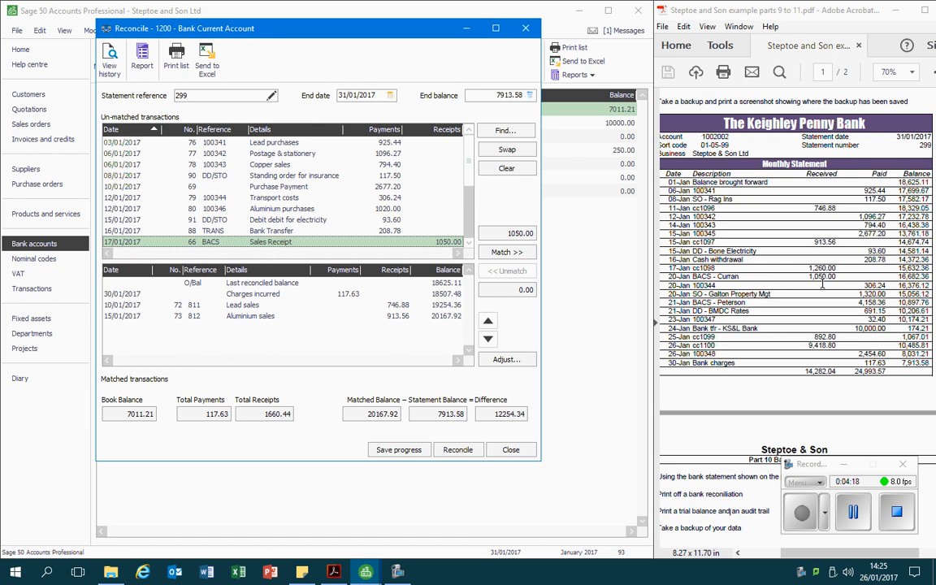
{"action": "left_click", "coordinate": [500, 256]}
{"action": "left_click", "coordinate": [402, 241]}
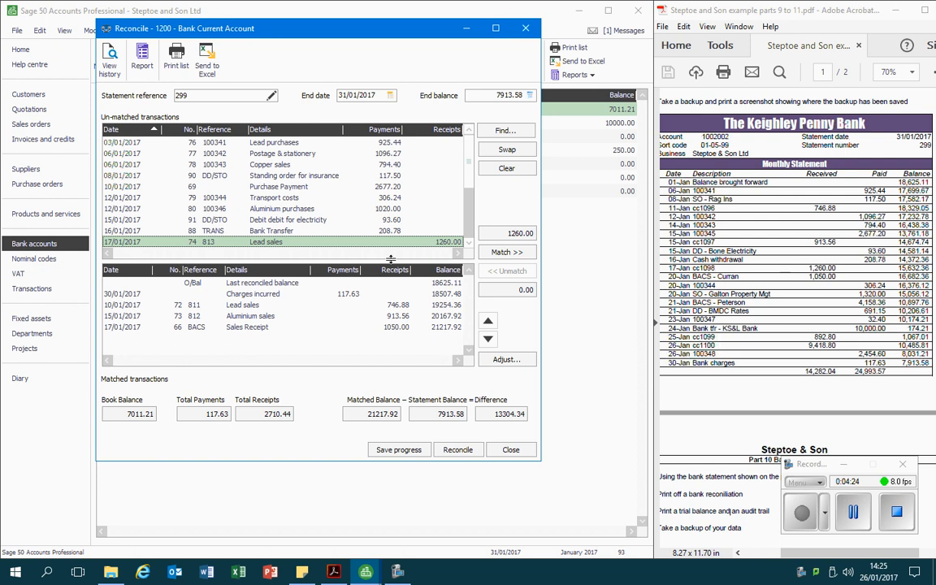
{"action": "left_click", "coordinate": [513, 253]}
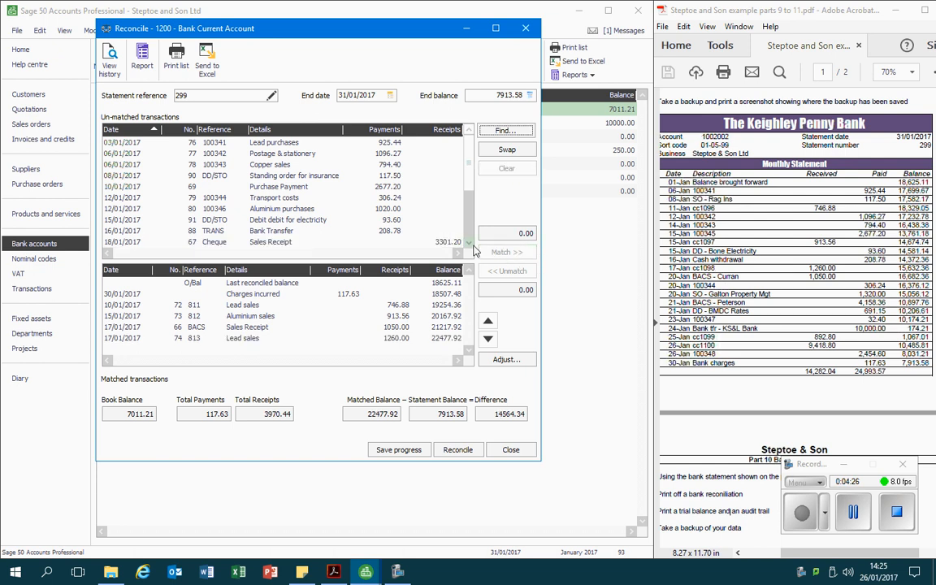
Match copper sales 814 and the two cheque sales receipts of 6117.60 and 3301.20
{"action": "scroll", "coordinate": [469, 243], "scroll_direction": "down", "scroll_amount": 3}
{"action": "scroll", "coordinate": [469, 248], "scroll_direction": "down", "scroll_amount": 5}
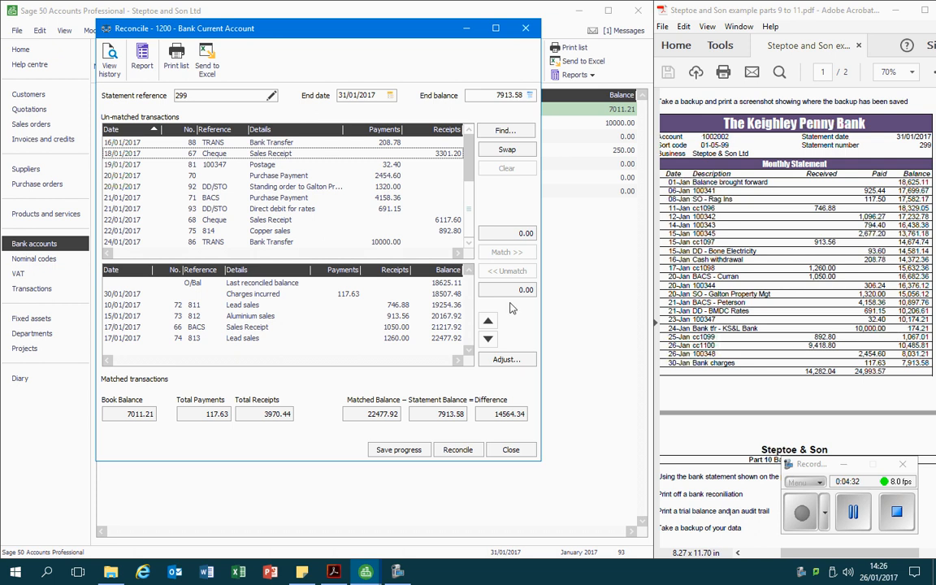
{"action": "left_click", "coordinate": [445, 232]}
{"action": "left_click", "coordinate": [506, 252]}
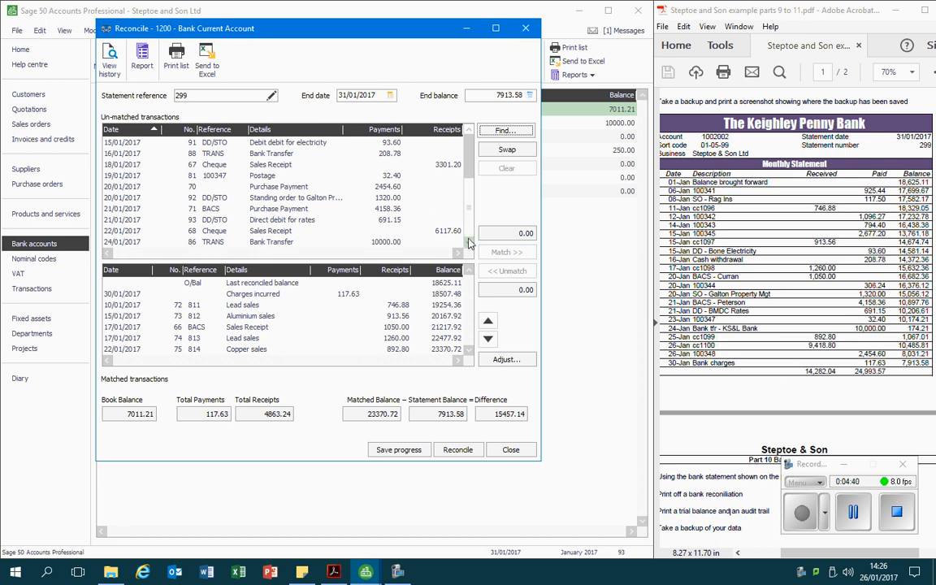
{"action": "scroll", "coordinate": [469, 177], "scroll_direction": "up", "scroll_amount": 3}
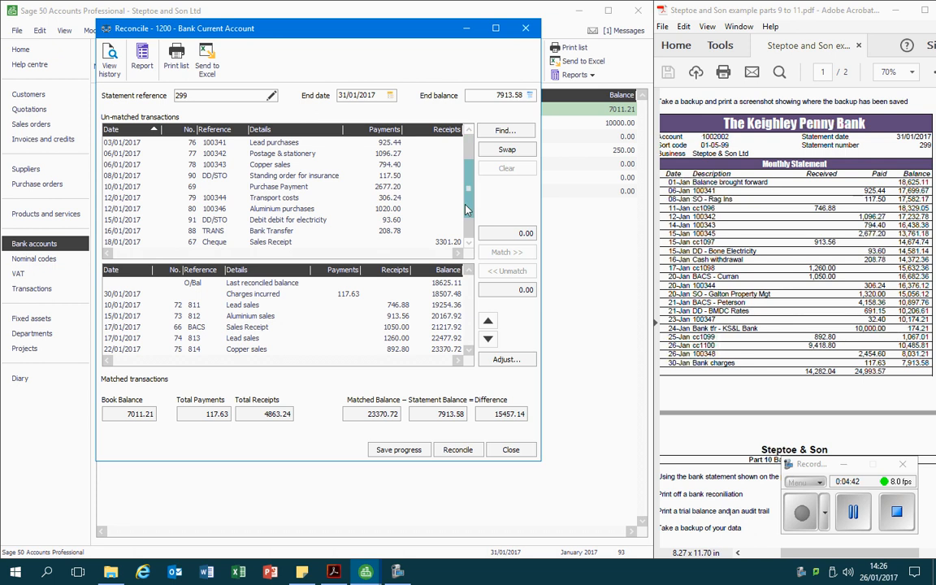
{"action": "scroll", "coordinate": [470, 177], "scroll_direction": "down", "scroll_amount": 3}
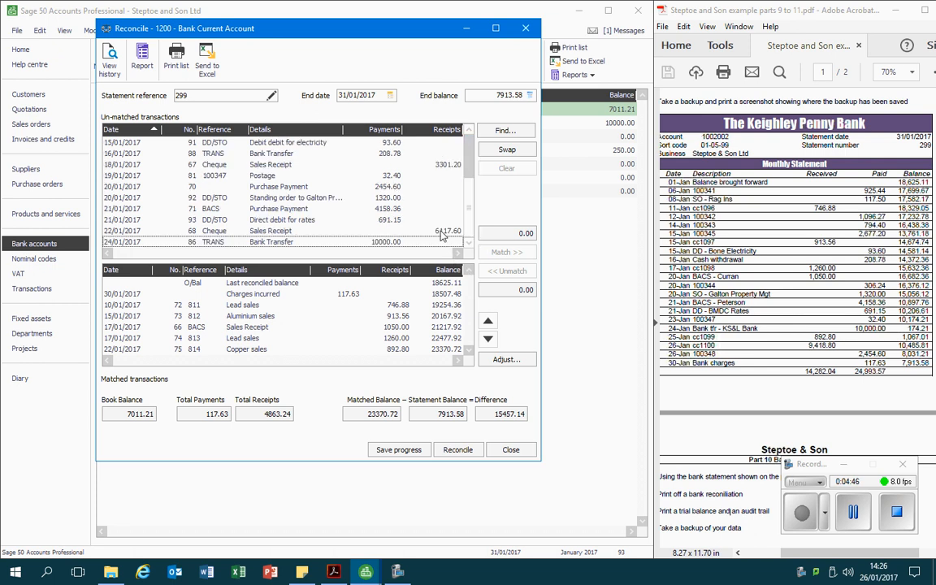
{"action": "left_click", "coordinate": [442, 232]}
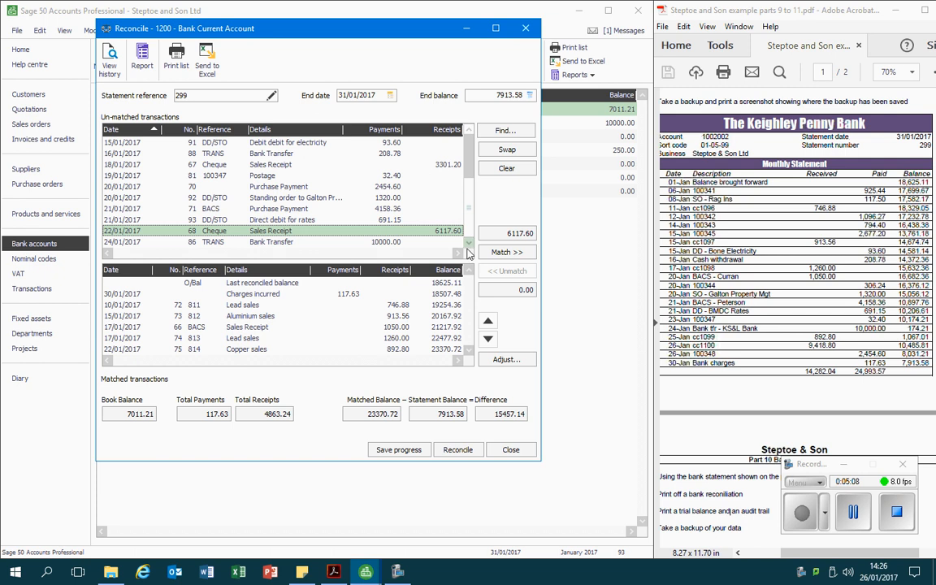
{"action": "left_click", "coordinate": [506, 252]}
{"action": "left_click", "coordinate": [459, 174]}
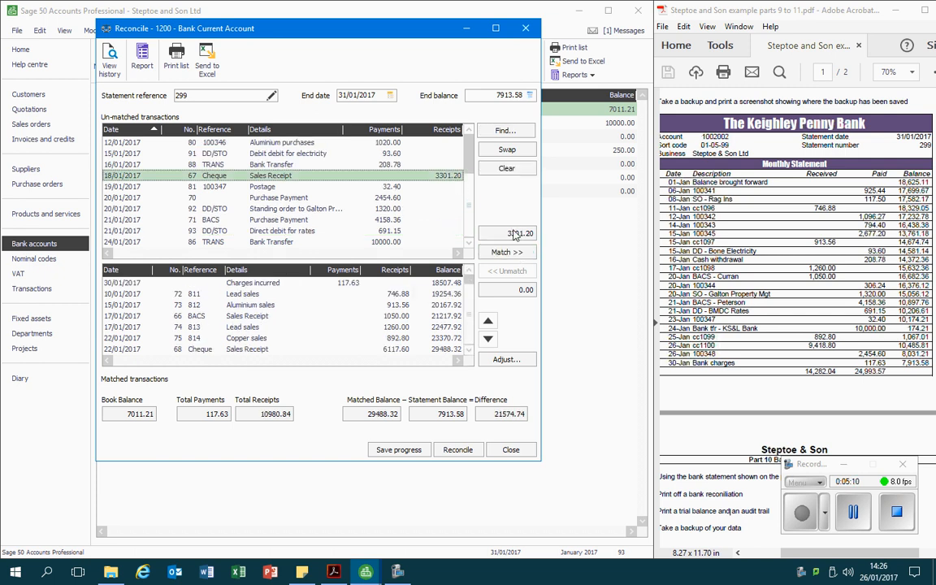
{"action": "left_click", "coordinate": [498, 252]}
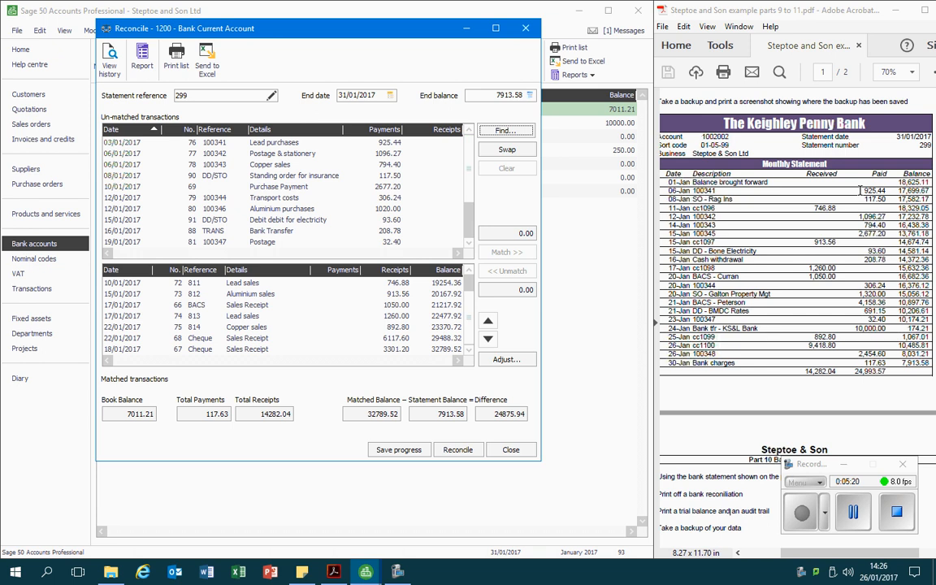
Match payments 100341, the standing order for insurance, 100342 and 100343 to the statement
{"action": "left_click", "coordinate": [325, 142]}
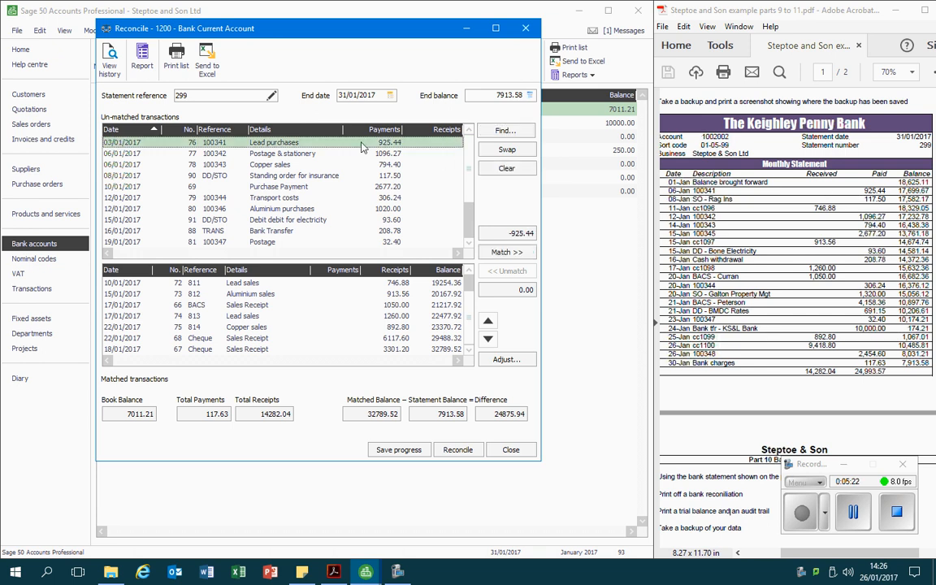
{"action": "left_click", "coordinate": [501, 252]}
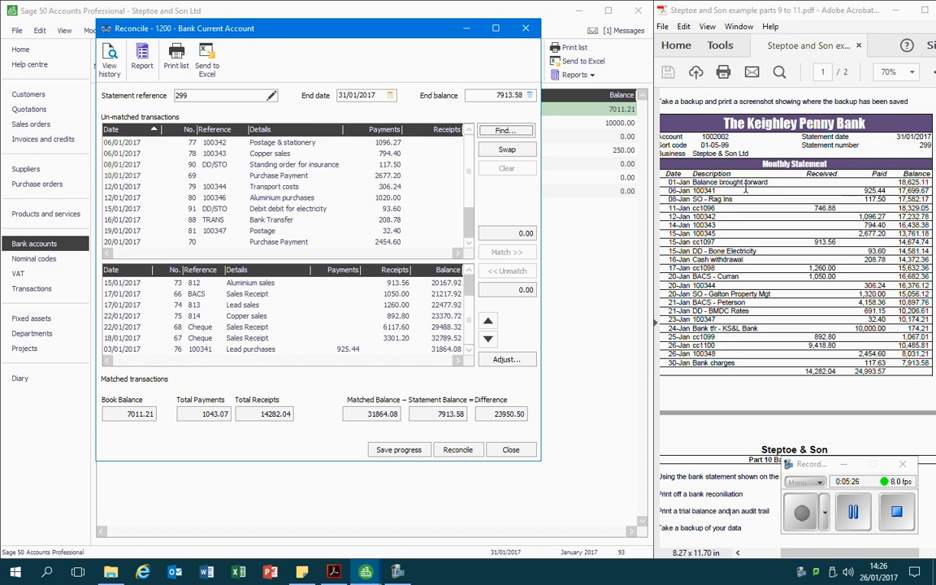
{"action": "left_click", "coordinate": [392, 165]}
{"action": "left_click", "coordinate": [502, 251]}
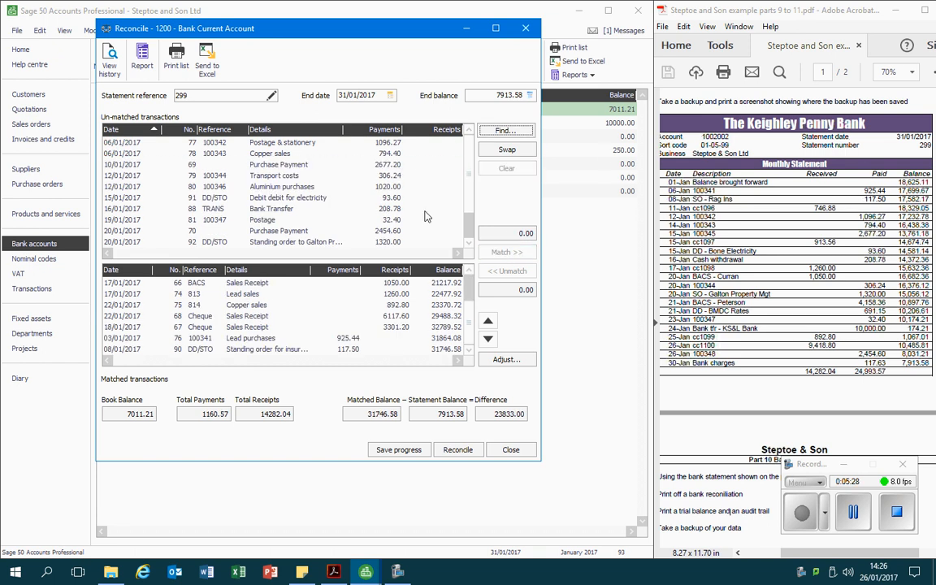
{"action": "left_click", "coordinate": [348, 142]}
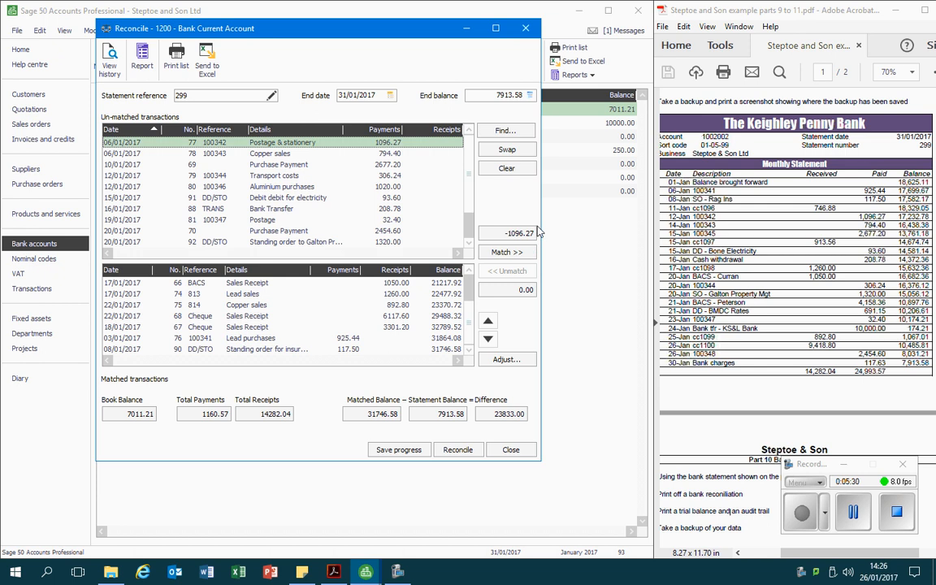
{"action": "left_click", "coordinate": [512, 253]}
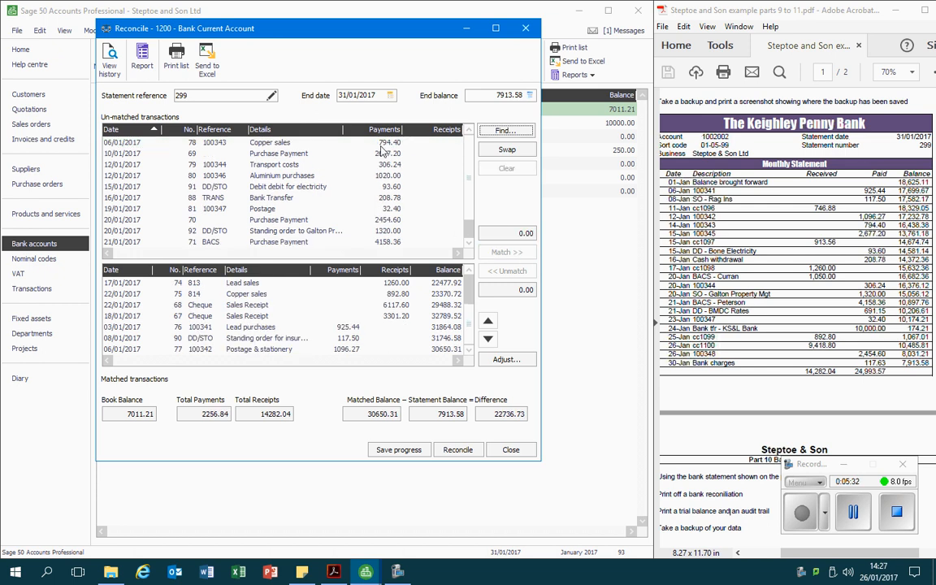
{"action": "left_click", "coordinate": [344, 140]}
{"action": "left_click", "coordinate": [509, 253]}
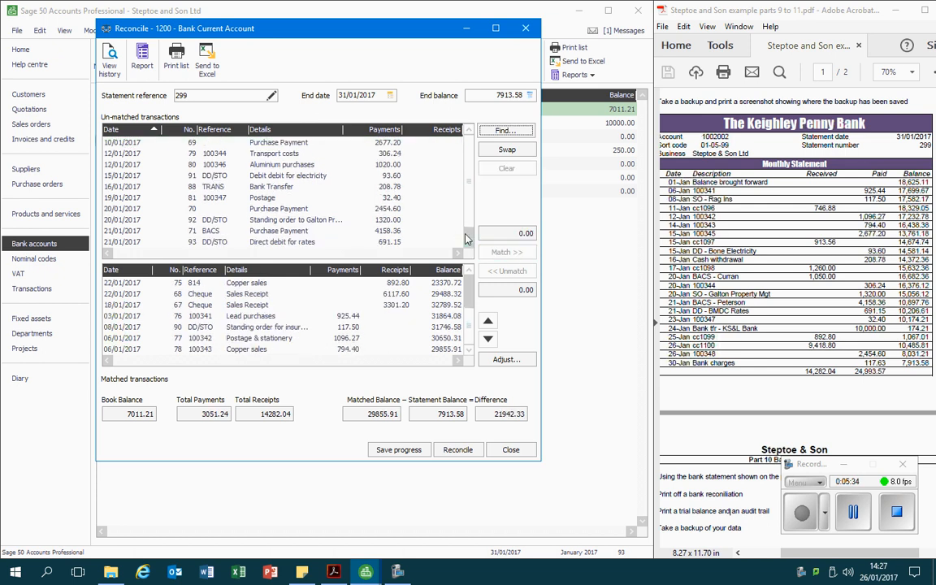
Match purchase payment 69, the electricity direct debit, bank transfer 88 and payment 100344
{"action": "left_click", "coordinate": [329, 140]}
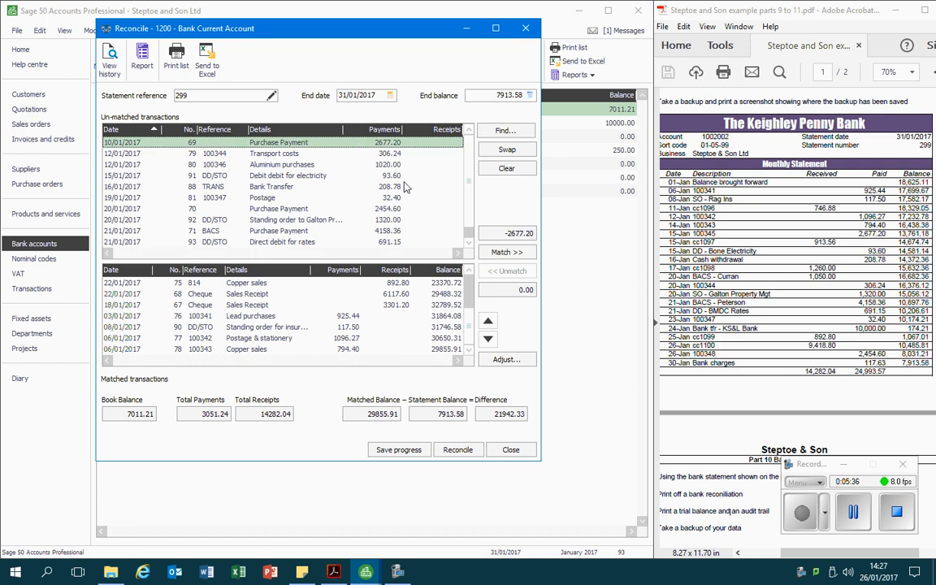
{"action": "left_click", "coordinate": [499, 252]}
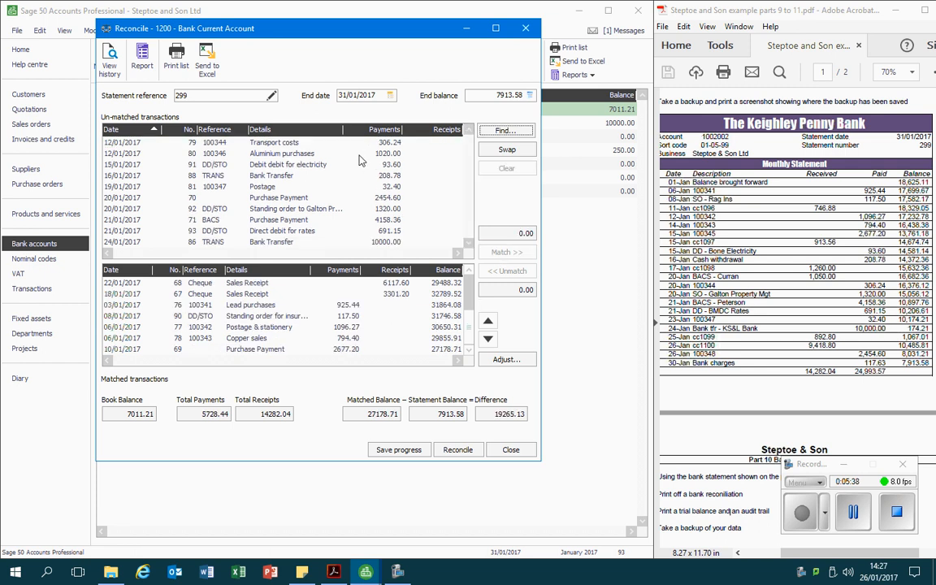
{"action": "left_click", "coordinate": [364, 166]}
{"action": "left_click", "coordinate": [505, 253]}
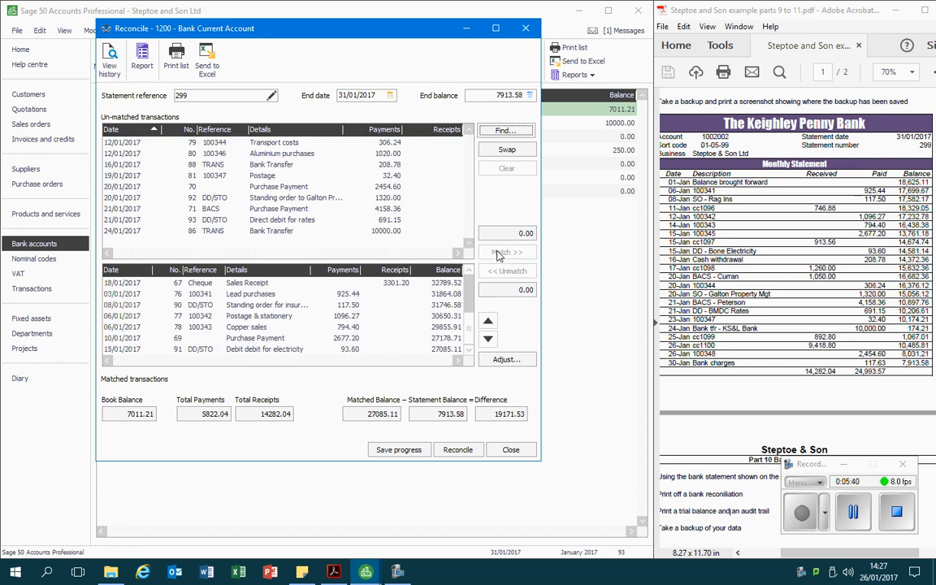
{"action": "left_click", "coordinate": [323, 164]}
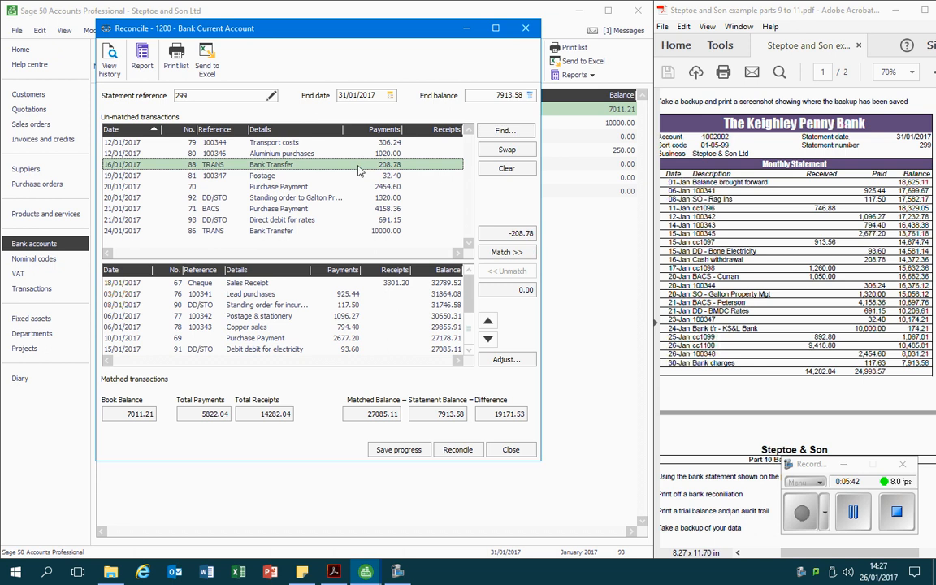
{"action": "left_click", "coordinate": [497, 252]}
{"action": "left_click", "coordinate": [363, 143]}
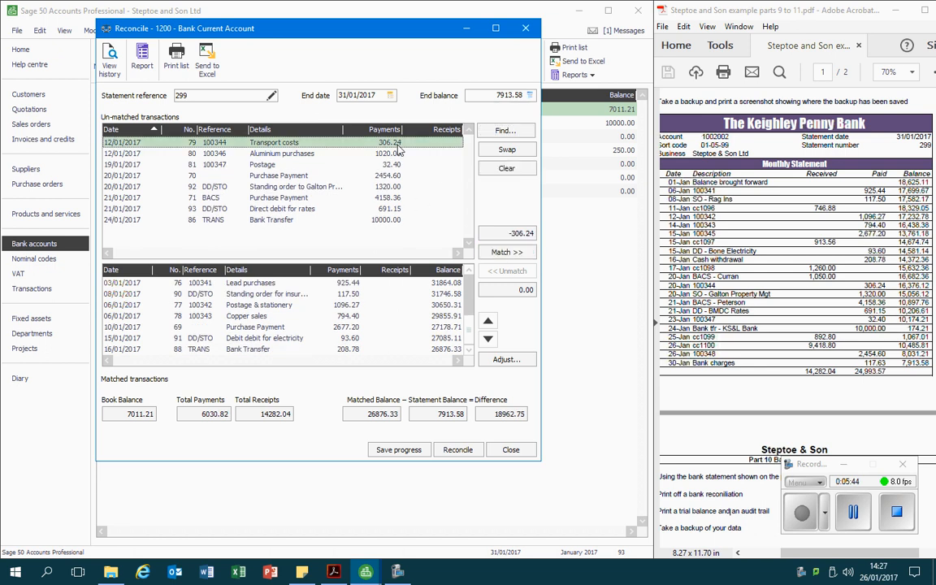
{"action": "left_click", "coordinate": [512, 252]}
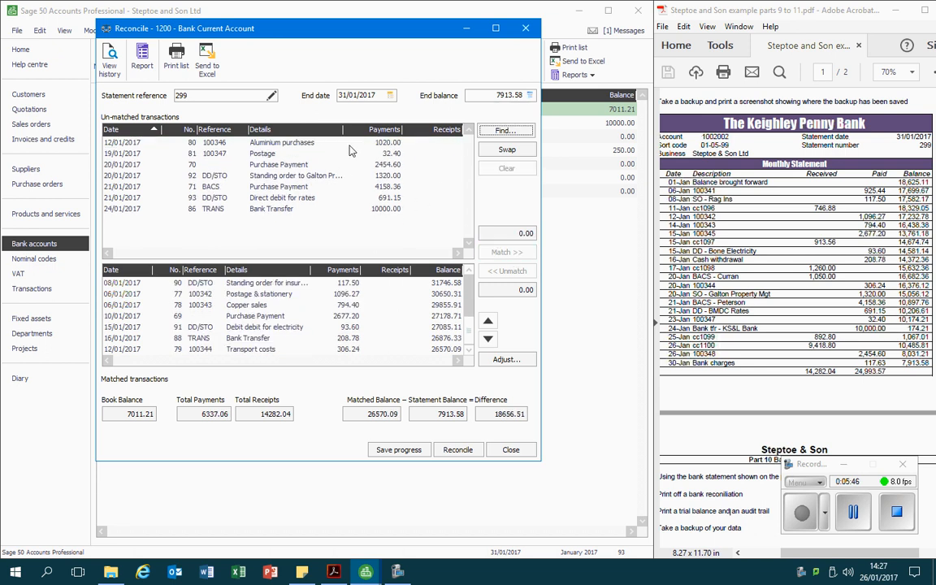
Match the standing order to Galton Property Mgt for 1320.00 and BACS purchase payment 71 for 4158.36
{"action": "left_click", "coordinate": [357, 176]}
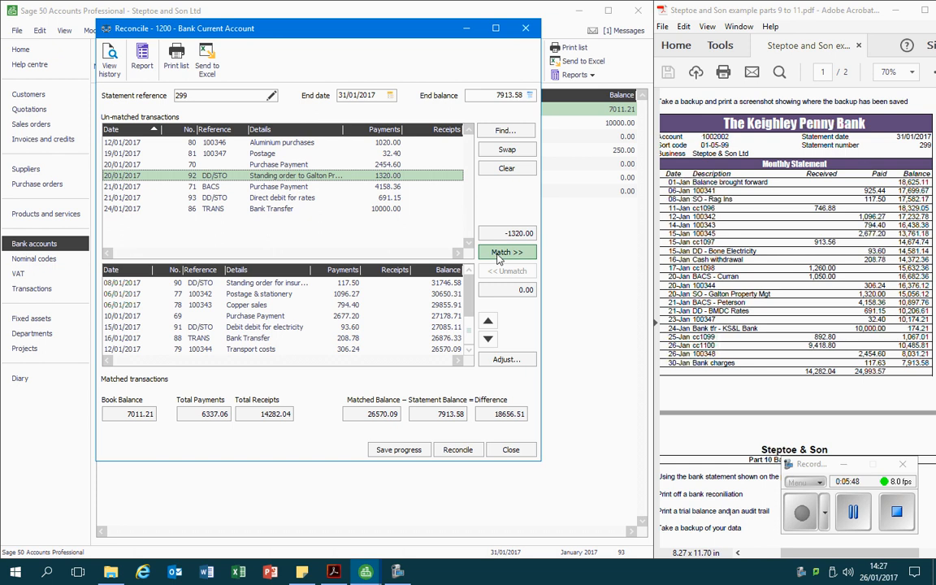
{"action": "left_click", "coordinate": [500, 252]}
{"action": "left_click", "coordinate": [349, 175]}
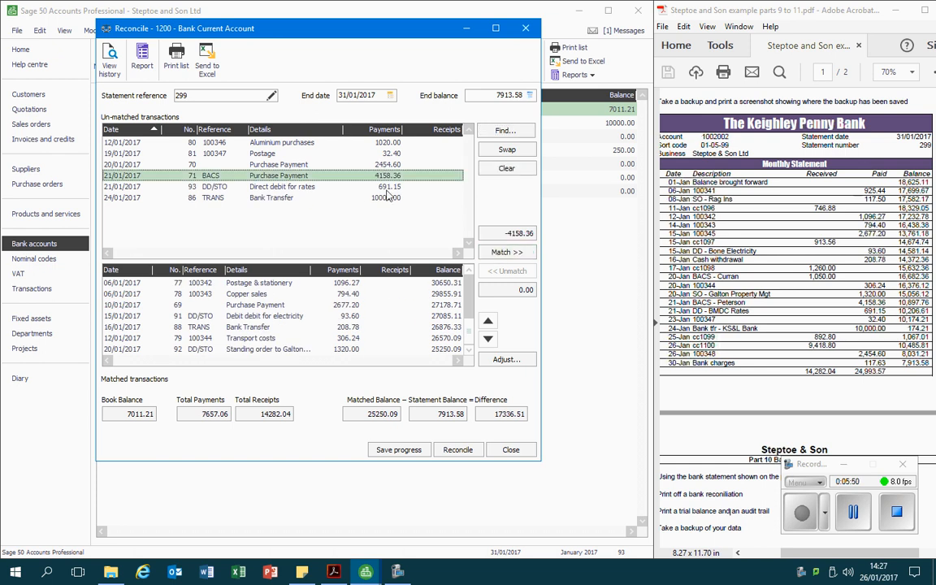
{"action": "left_click", "coordinate": [507, 252]}
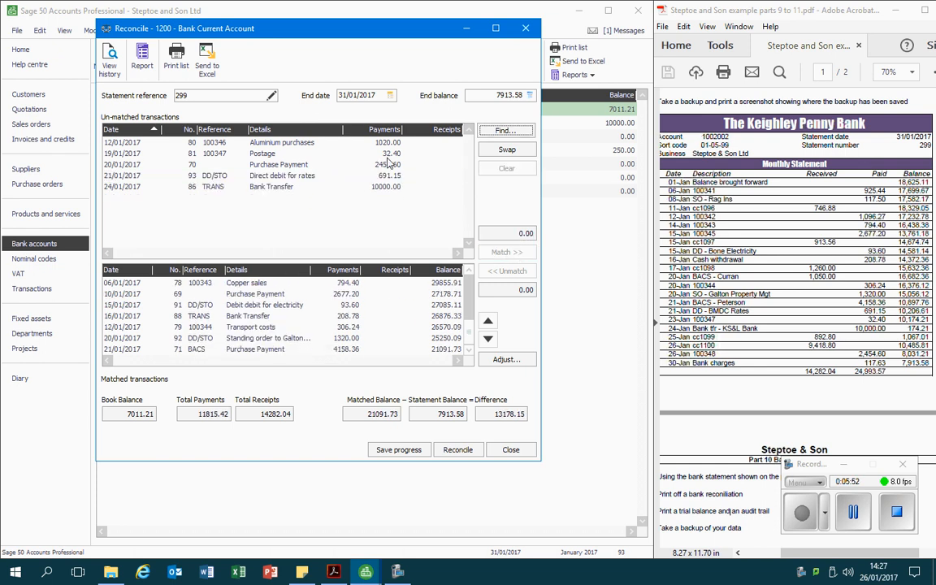
Match the direct debit for rates of 691.15 and postage payment 100347 to the statement
{"action": "left_click", "coordinate": [386, 183]}
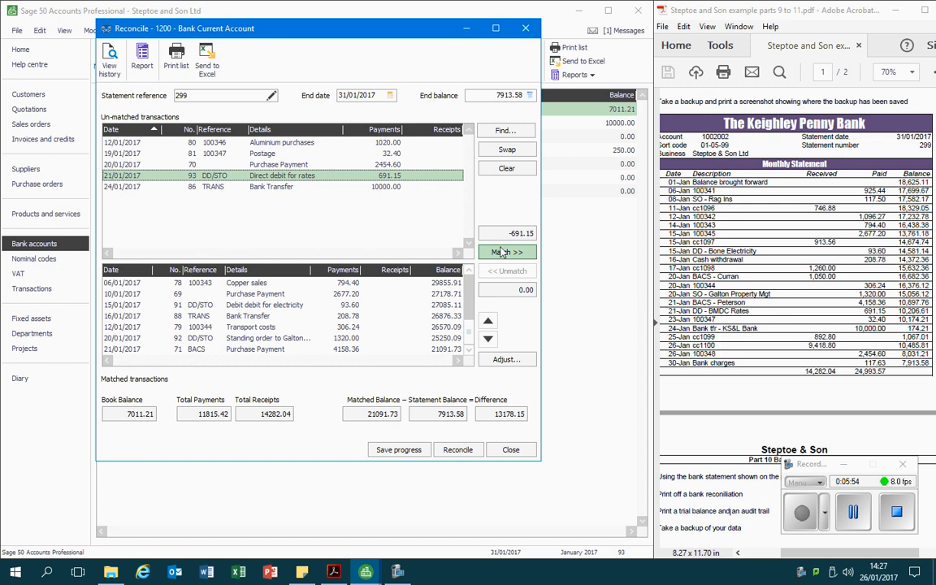
{"action": "left_click", "coordinate": [500, 252]}
{"action": "left_click", "coordinate": [348, 153]}
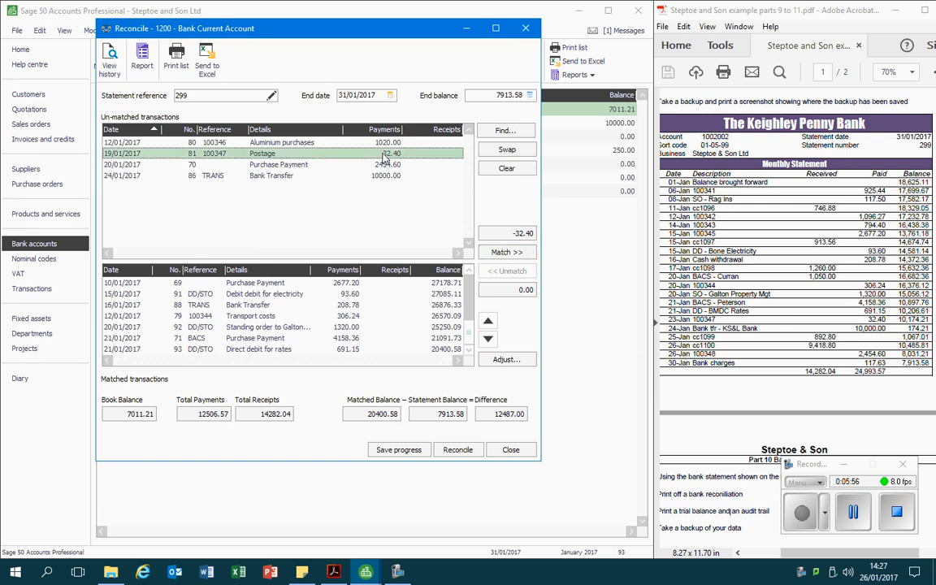
{"action": "left_click", "coordinate": [504, 252]}
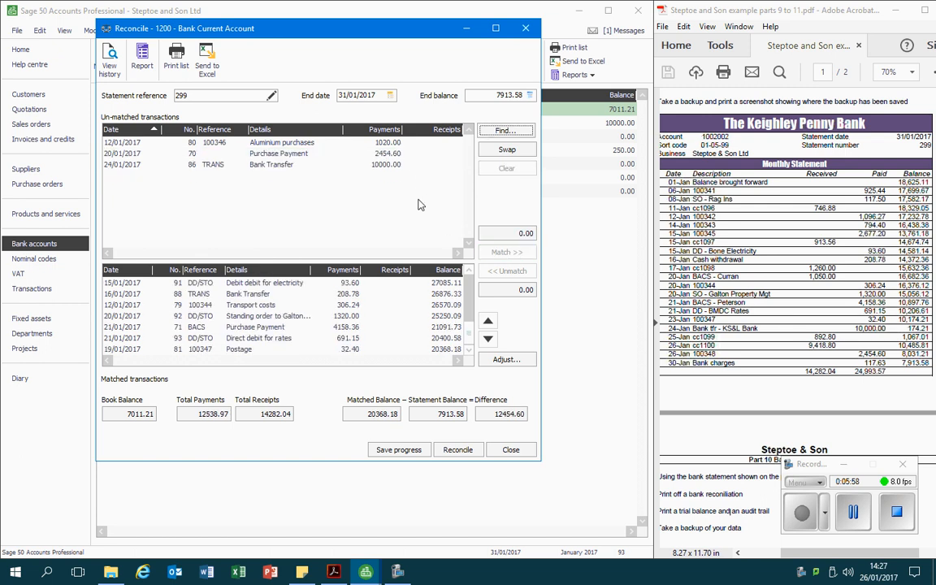
Match the 10000.00 bank transfer and purchase payment 70 for 2454.60 to the statement
{"action": "left_click", "coordinate": [352, 165]}
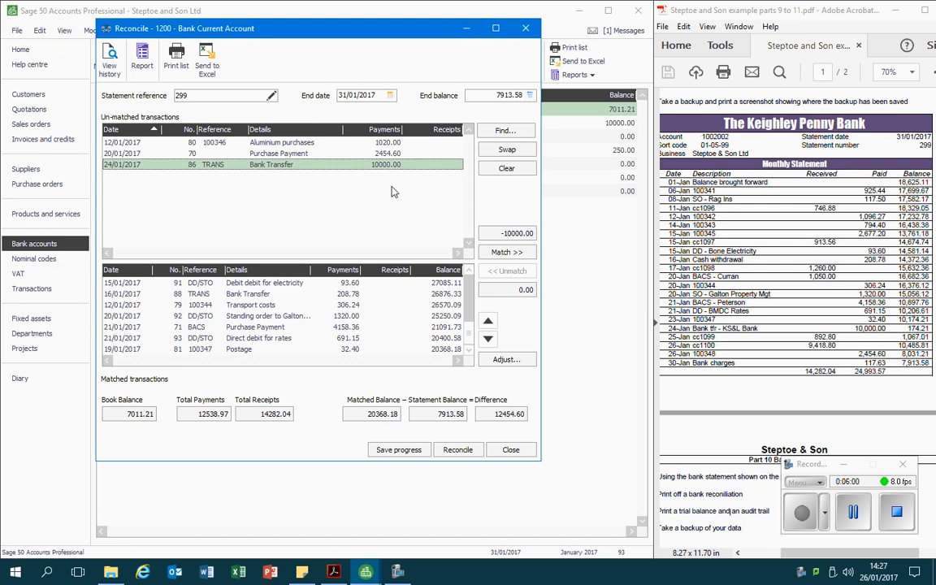
{"action": "left_click", "coordinate": [501, 252]}
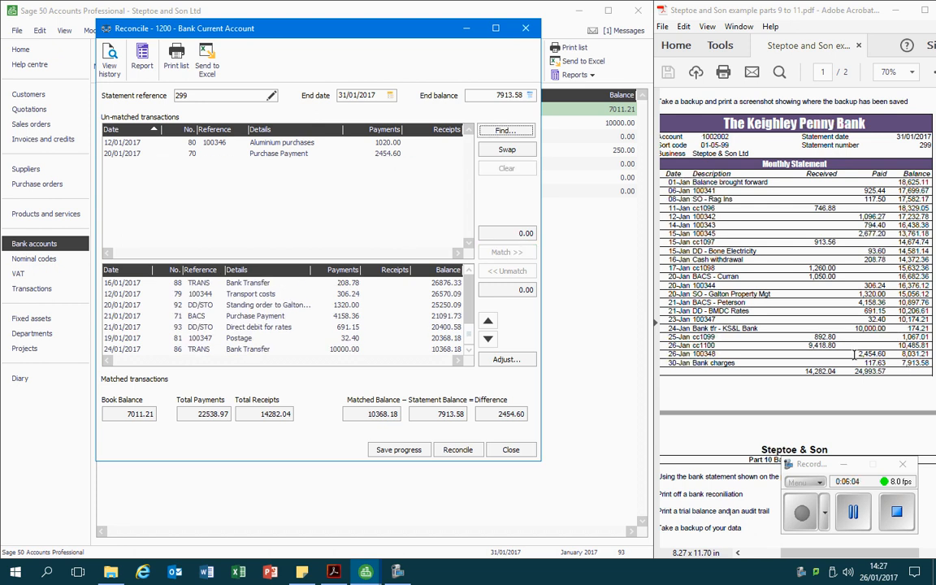
{"action": "left_click", "coordinate": [392, 154]}
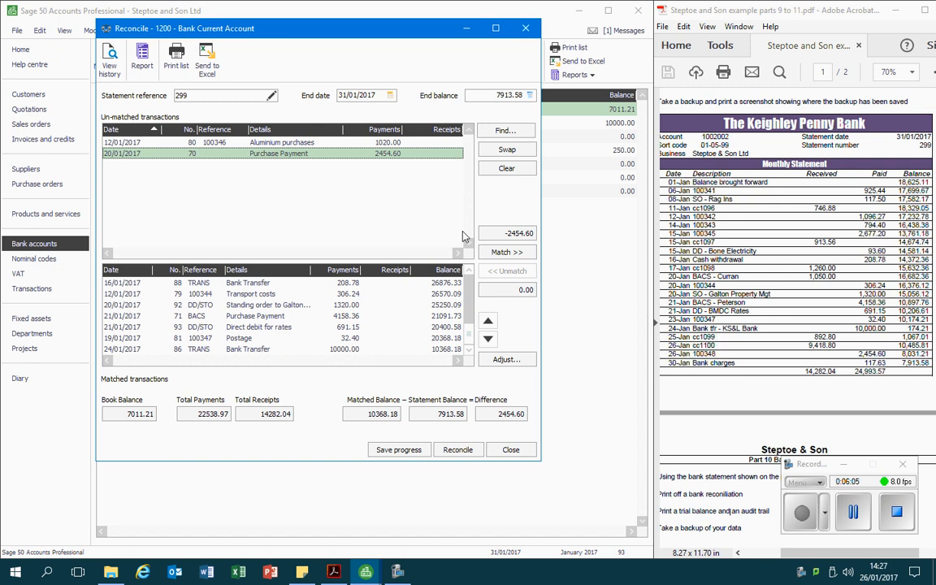
{"action": "left_click", "coordinate": [499, 253]}
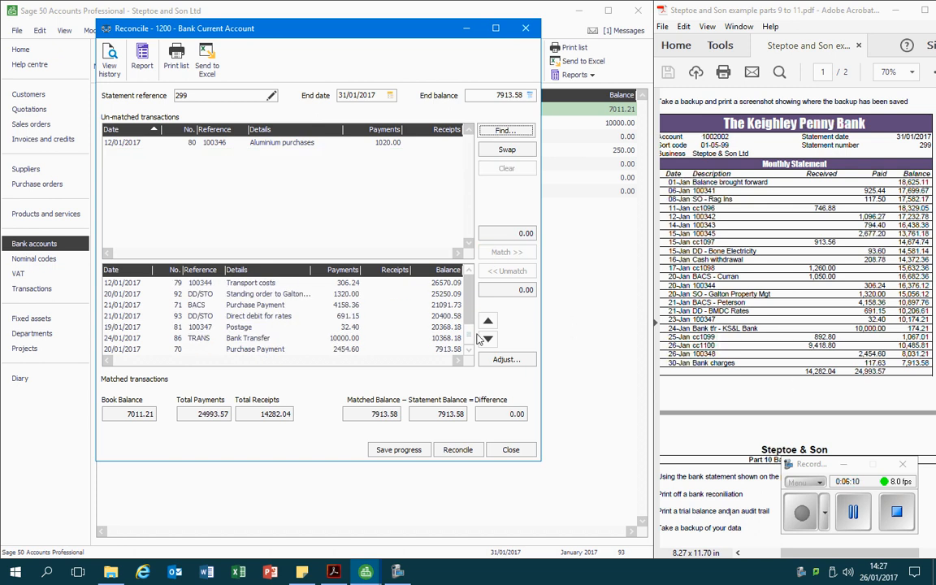
Review the matched transactions and preview the bank reconciliation report, then close the preview
{"action": "left_click_drag", "start_coordinate": [469, 334], "coordinate": [466, 285]}
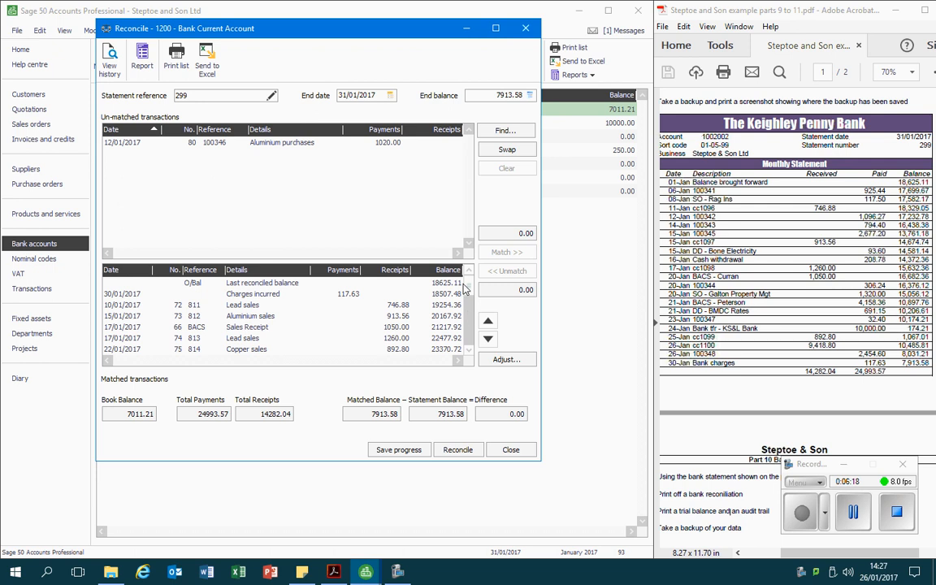
{"action": "left_click_drag", "start_coordinate": [468, 289], "coordinate": [470, 343]}
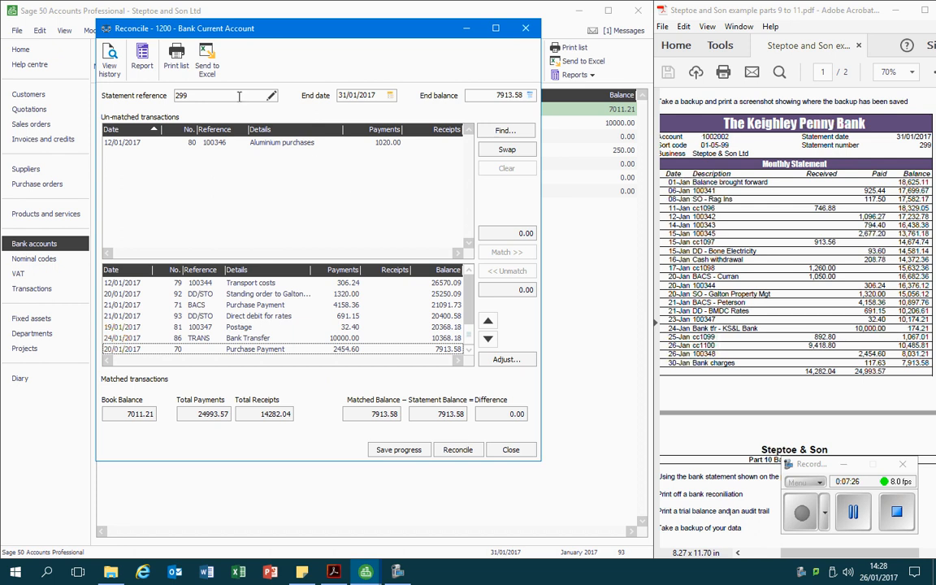
{"action": "left_click", "coordinate": [142, 57]}
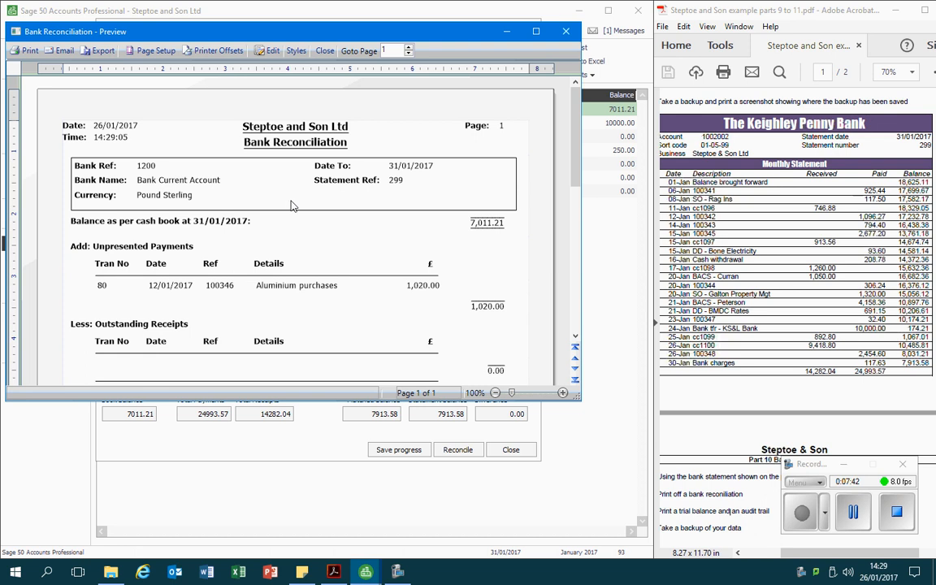
{"action": "scroll", "coordinate": [290, 213], "scroll_direction": "down", "scroll_amount": 3}
{"action": "scroll", "coordinate": [280, 225], "scroll_direction": "up", "scroll_amount": 3}
{"action": "scroll", "coordinate": [417, 296], "scroll_direction": "down", "scroll_amount": 2}
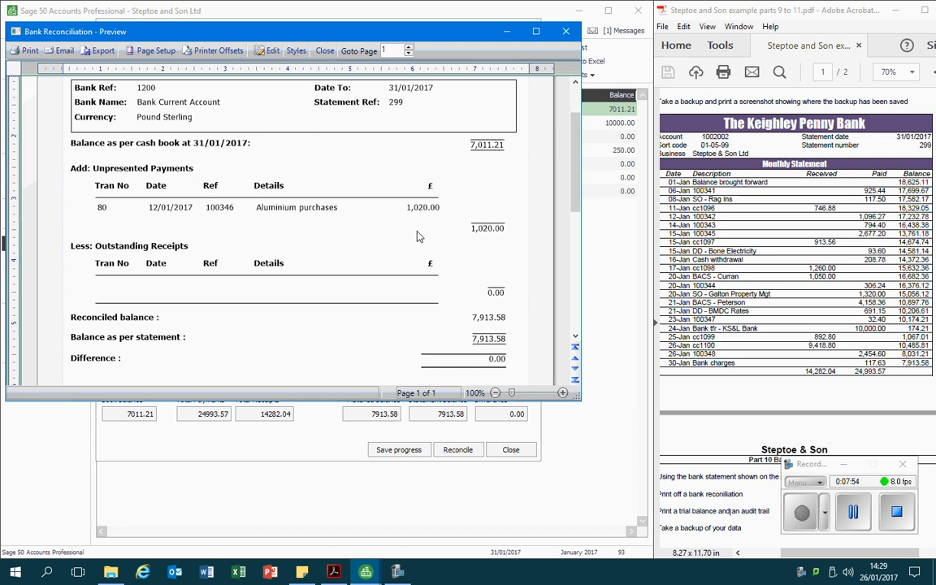
{"action": "scroll", "coordinate": [375, 208], "scroll_direction": "up", "scroll_amount": 2}
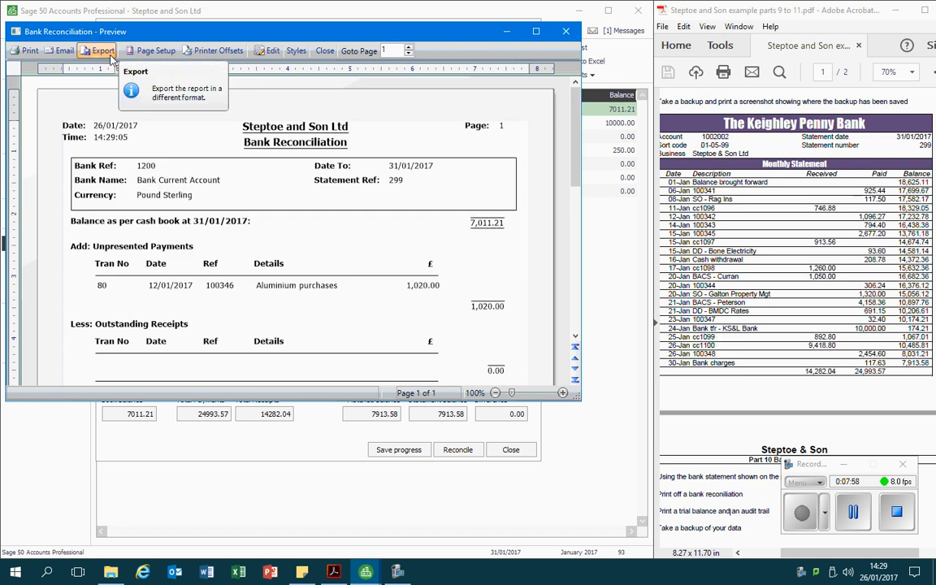
{"action": "left_click", "coordinate": [565, 32]}
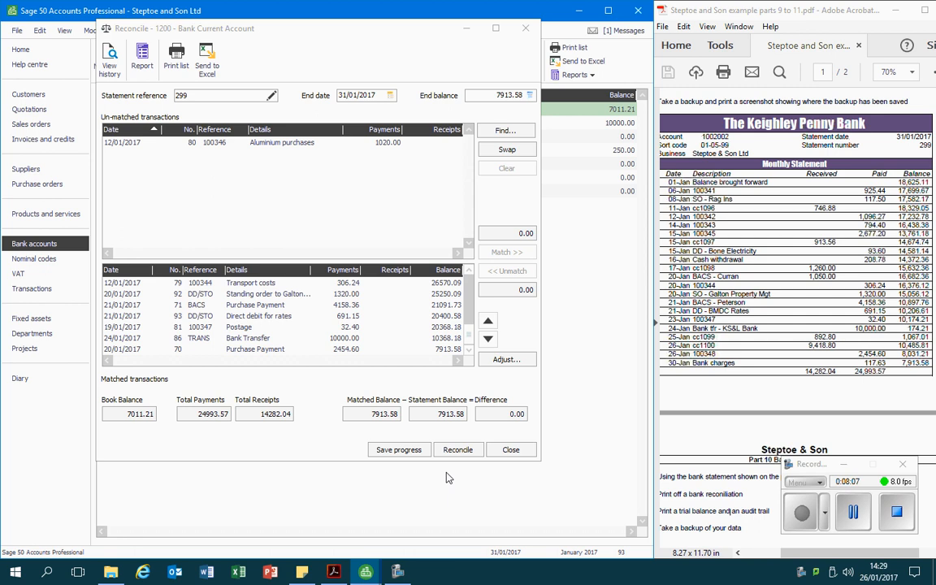
Reconcile the Bank Current Account
{"action": "left_click", "coordinate": [459, 450]}
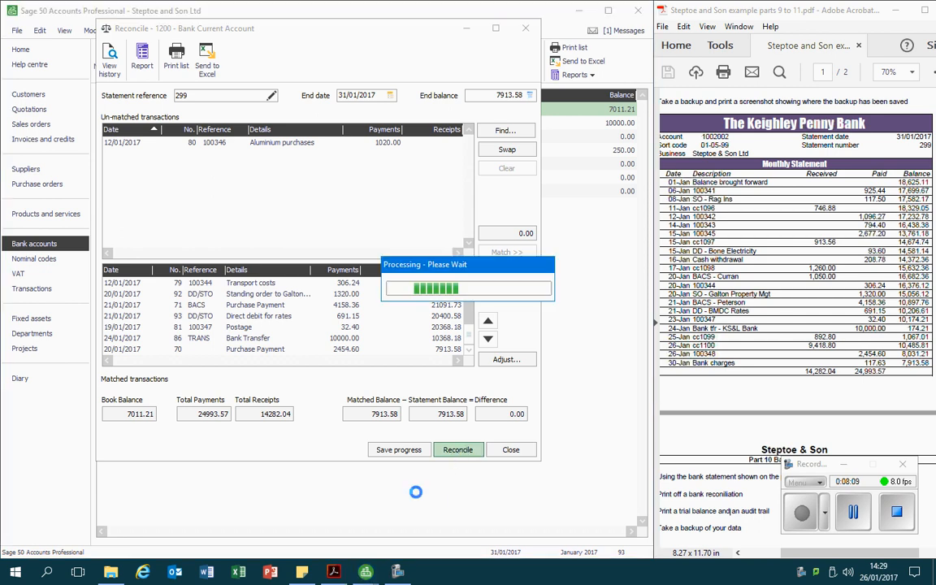